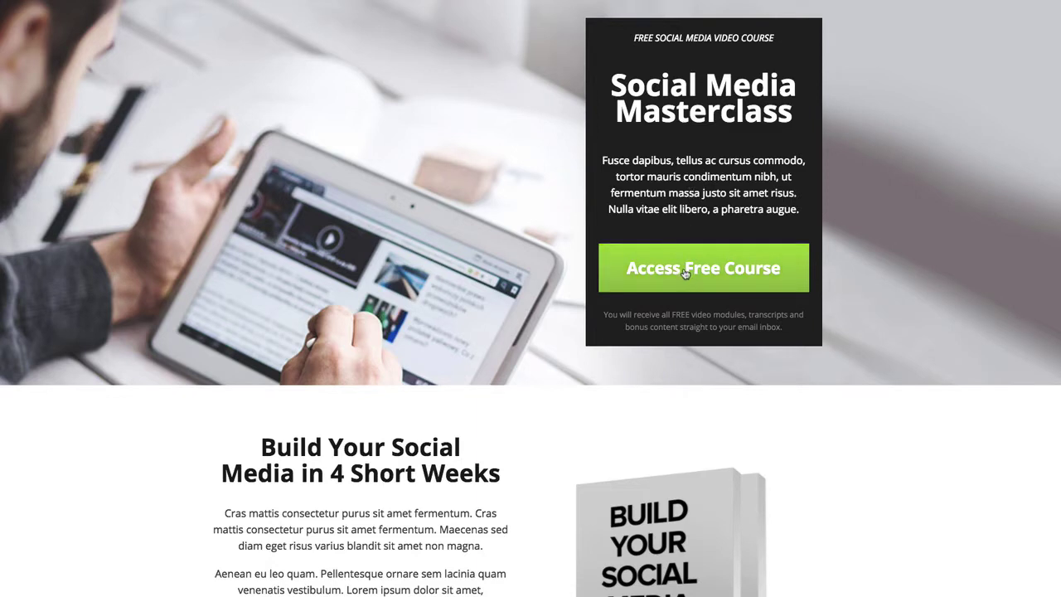
Examine the landing page's sections from the Social Media Masterclass hero down to the course modules list.
{"action": "scroll", "coordinate": [683, 272], "scroll_direction": "down", "scroll_amount": 5}
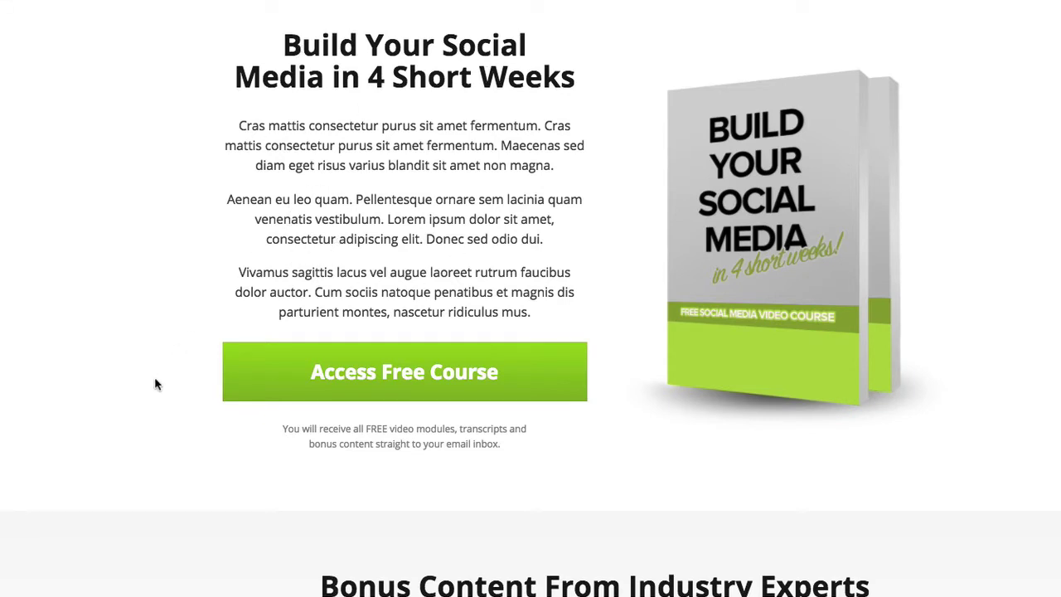
{"action": "scroll", "coordinate": [154, 384], "scroll_direction": "down", "scroll_amount": 3}
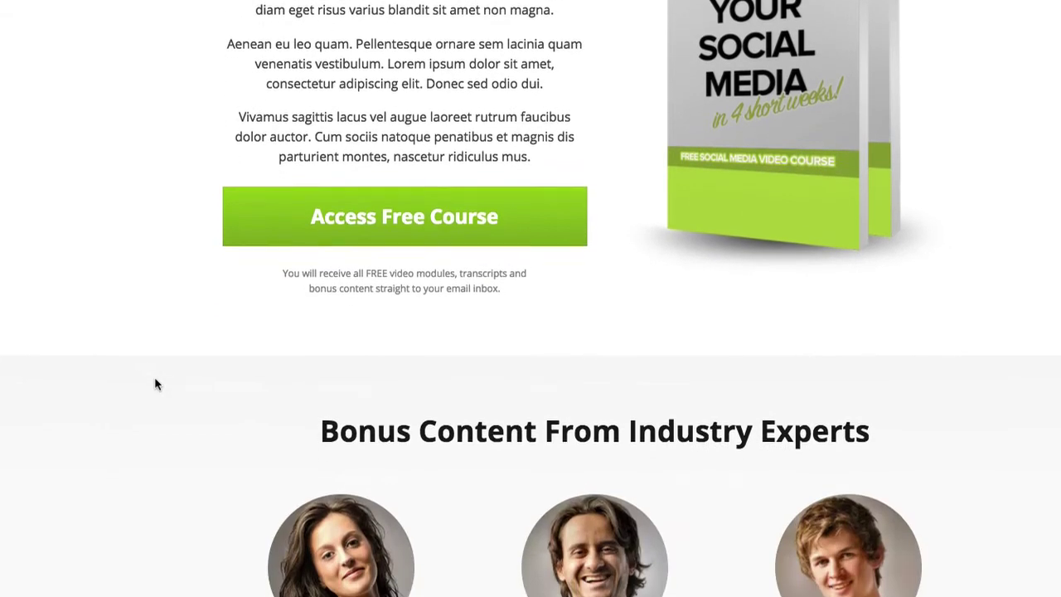
{"action": "scroll", "coordinate": [154, 383], "scroll_direction": "down", "scroll_amount": 2}
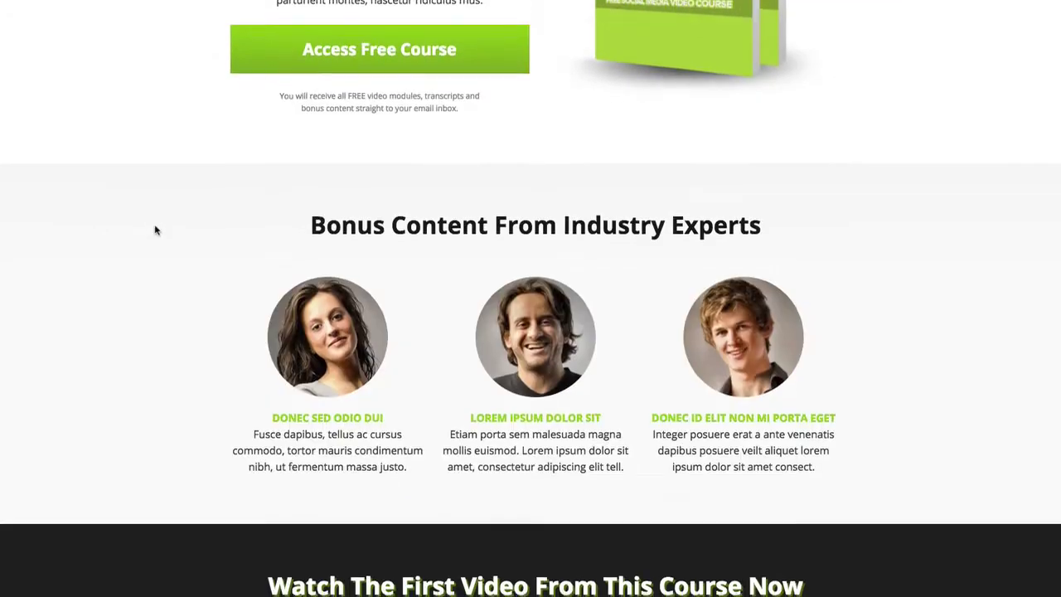
{"action": "scroll", "coordinate": [154, 230], "scroll_direction": "down", "scroll_amount": 1}
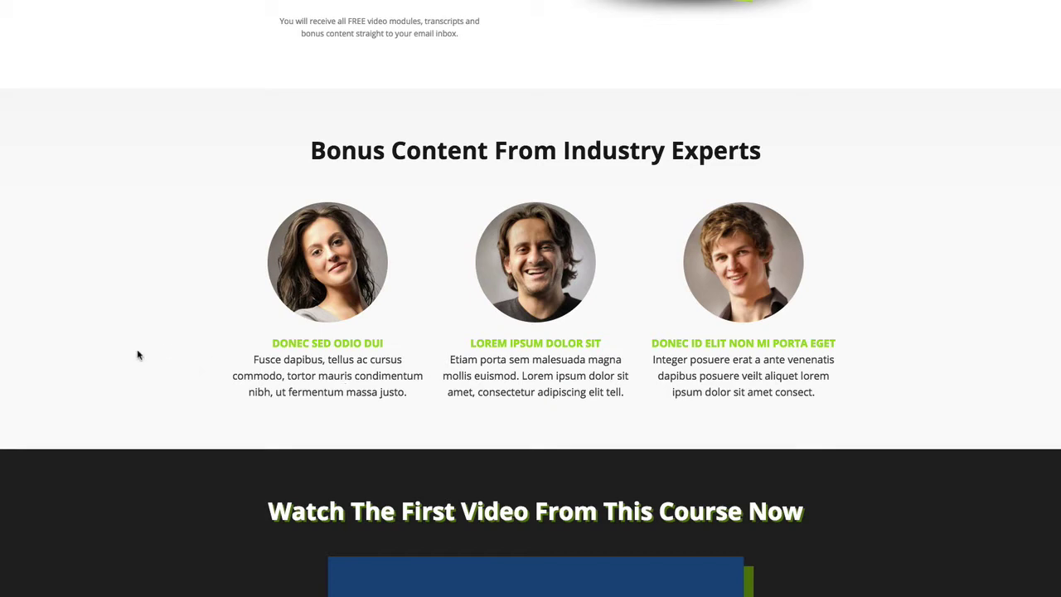
{"action": "scroll", "coordinate": [138, 355], "scroll_direction": "down", "scroll_amount": 5}
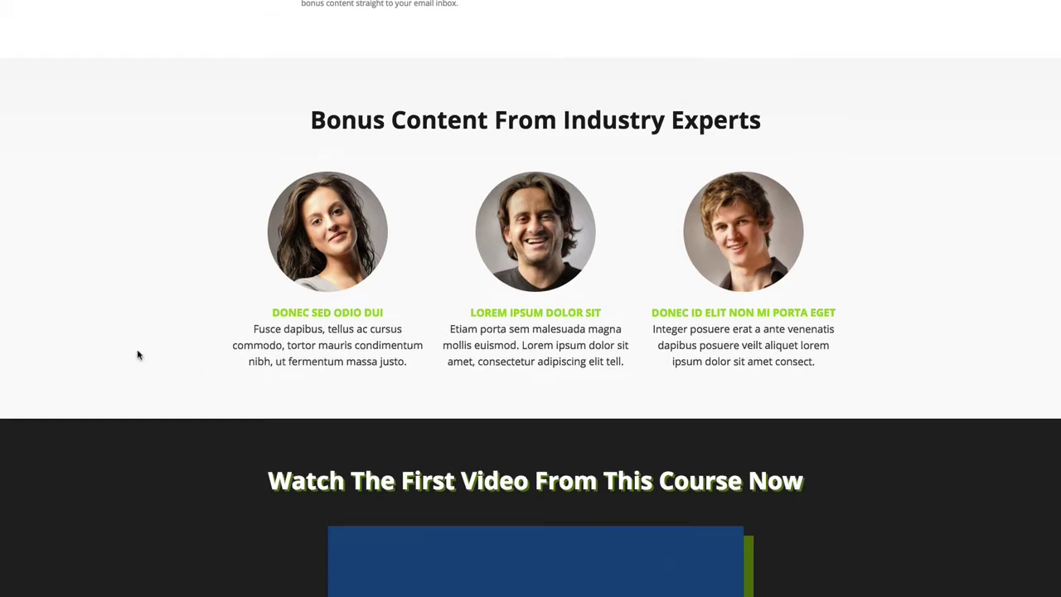
{"action": "scroll", "coordinate": [138, 354], "scroll_direction": "down", "scroll_amount": 3}
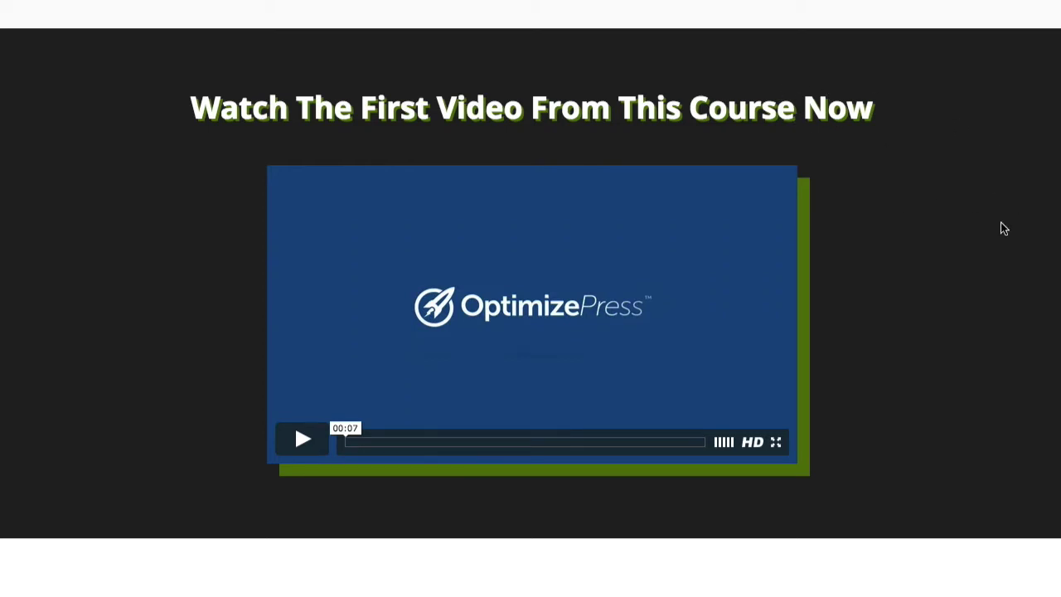
{"action": "scroll", "coordinate": [1055, 240], "scroll_direction": "down", "scroll_amount": 1}
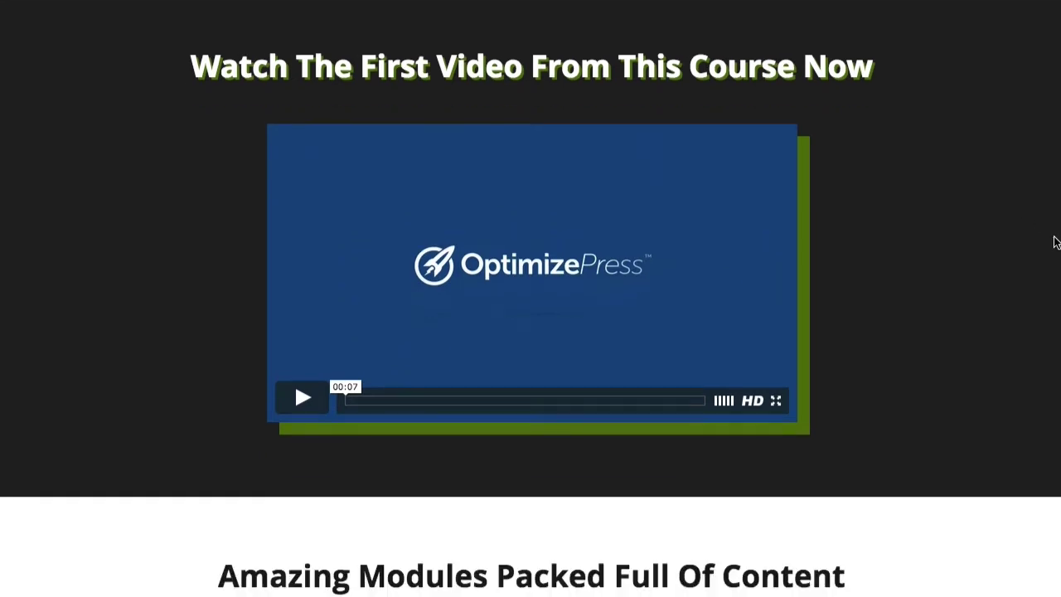
{"action": "scroll", "coordinate": [1056, 241], "scroll_direction": "down", "scroll_amount": 1}
{"action": "scroll", "coordinate": [1056, 241], "scroll_direction": "down", "scroll_amount": 1}
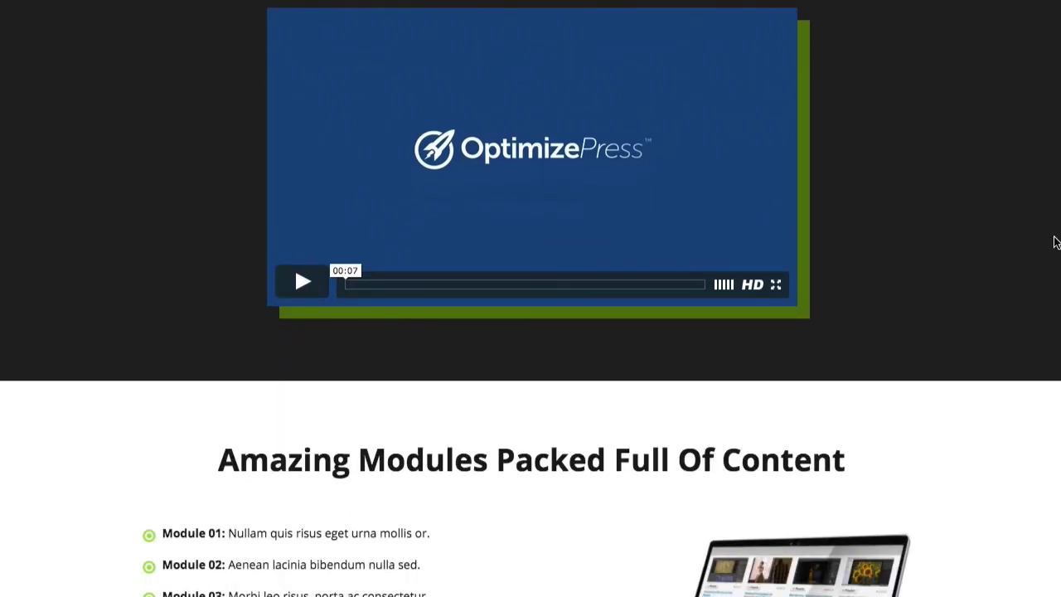
{"action": "scroll", "coordinate": [1054, 242], "scroll_direction": "down", "scroll_amount": 4}
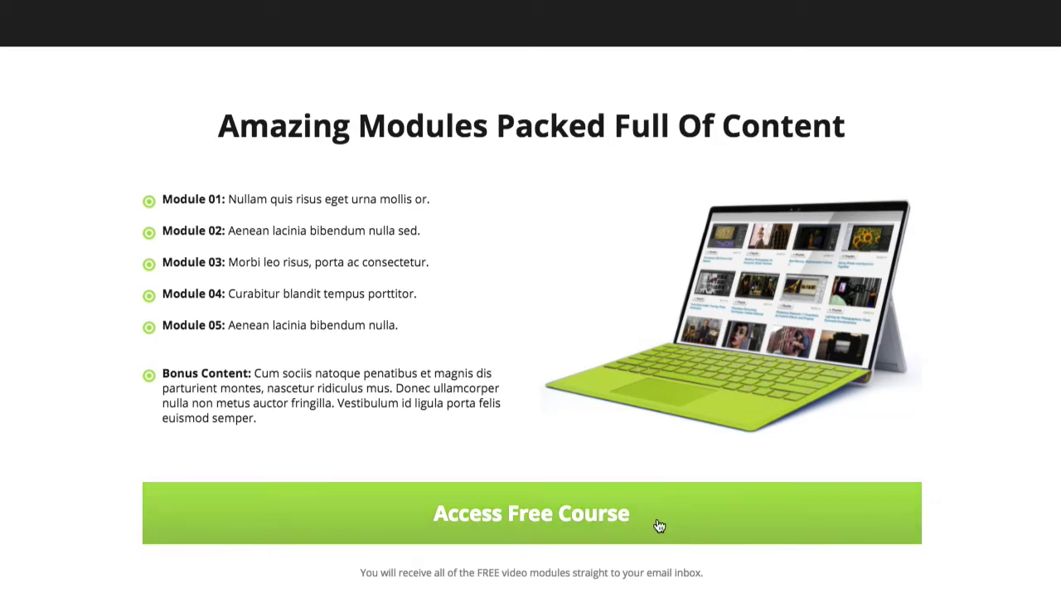
Preview the opt-in popup from the modules section's Access Free Course button, close it, and view the testimonials below.
{"action": "left_click", "coordinate": [595, 525]}
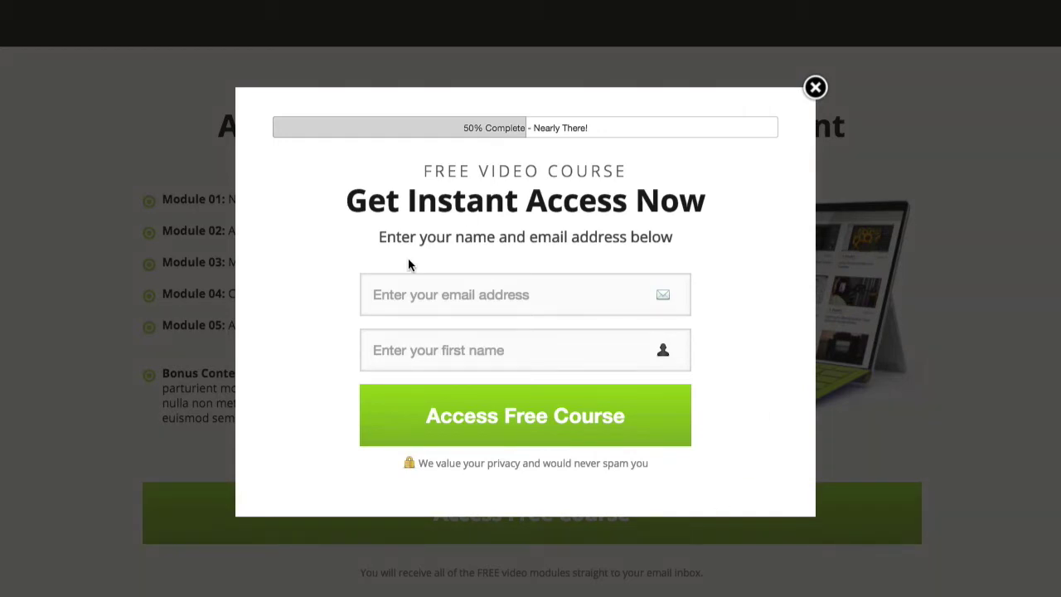
{"action": "left_click", "coordinate": [821, 87]}
{"action": "scroll", "coordinate": [174, 292], "scroll_direction": "down", "scroll_amount": 3}
{"action": "scroll", "coordinate": [174, 292], "scroll_direction": "down", "scroll_amount": 3}
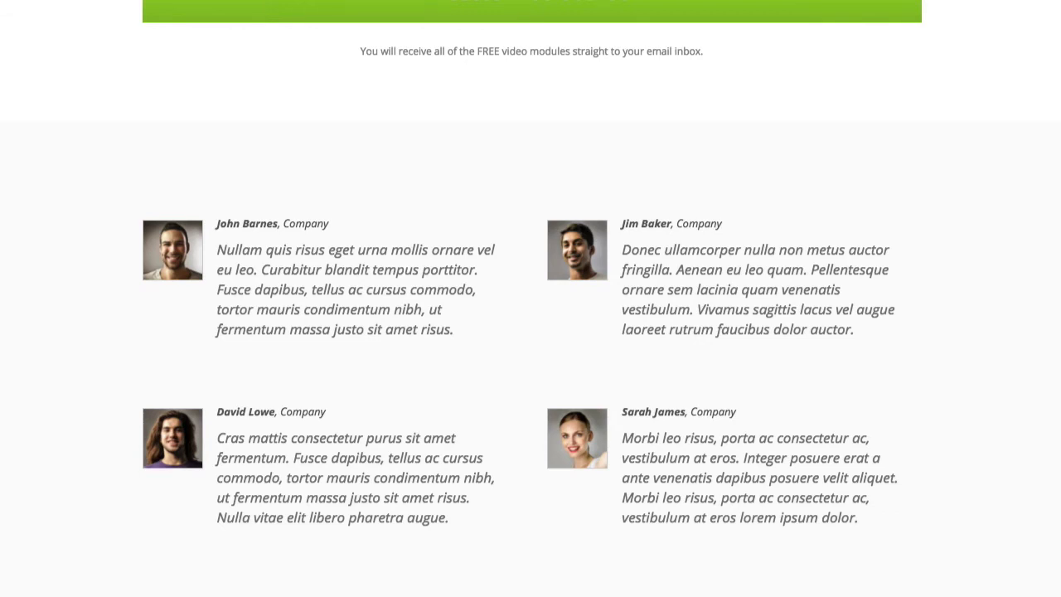
Preview the opt-in popup from the Access Free Course button in the Build Your Social Media section, close it, and return to the hero.
{"action": "scroll", "coordinate": [531, 298], "scroll_direction": "up", "scroll_amount": 3}
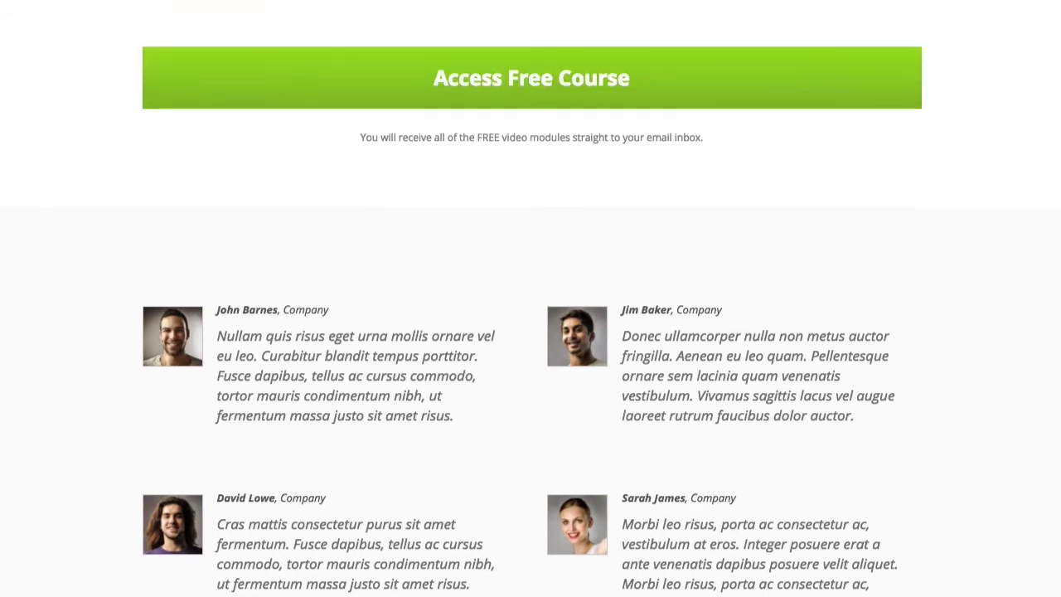
{"action": "scroll", "coordinate": [530, 298], "scroll_direction": "up", "scroll_amount": 8}
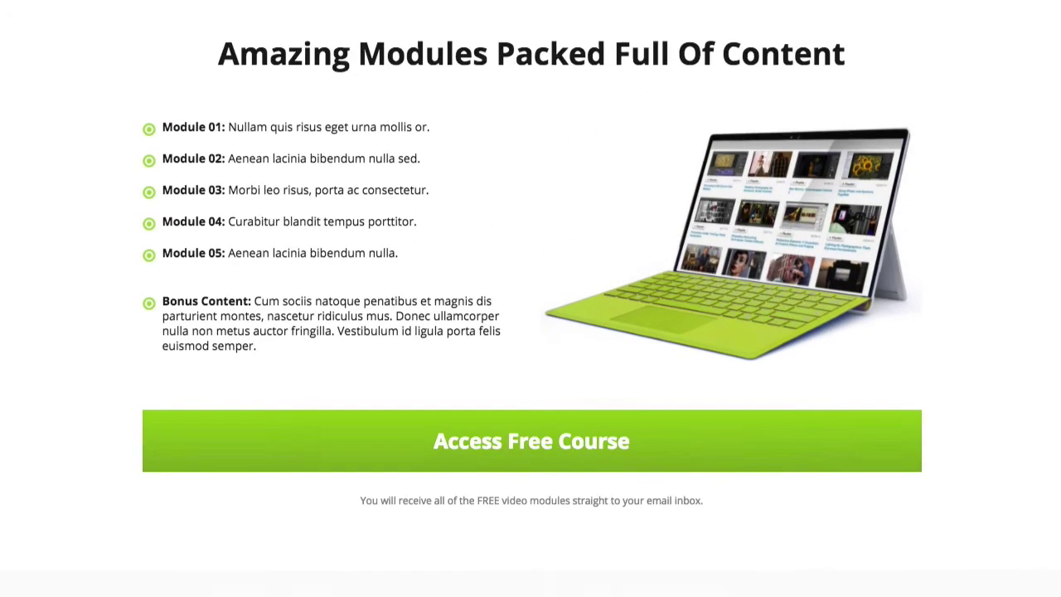
{"action": "scroll", "coordinate": [89, 472], "scroll_direction": "up", "scroll_amount": 15}
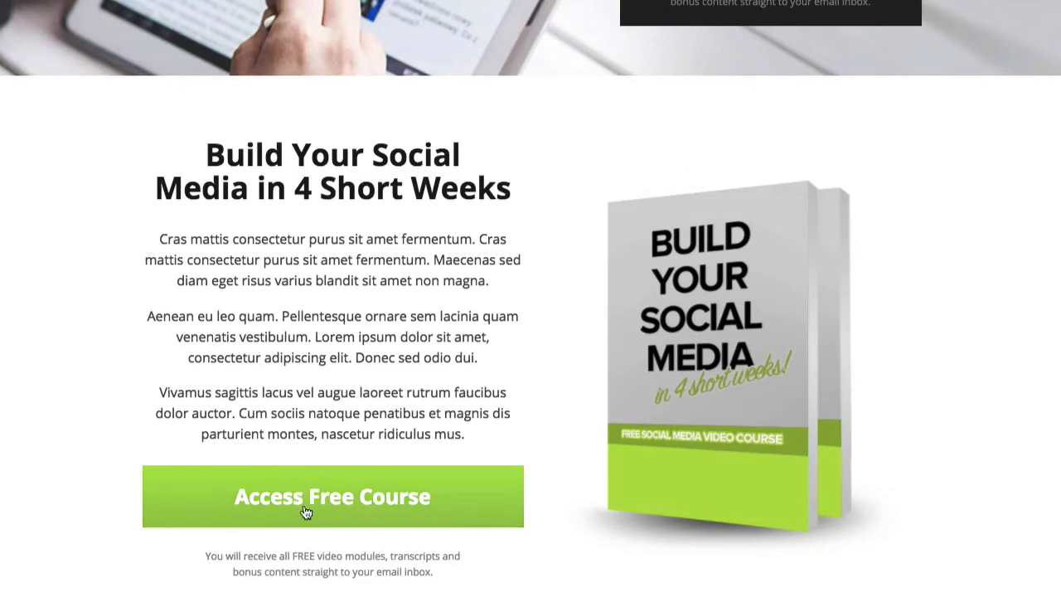
{"action": "left_click", "coordinate": [322, 512]}
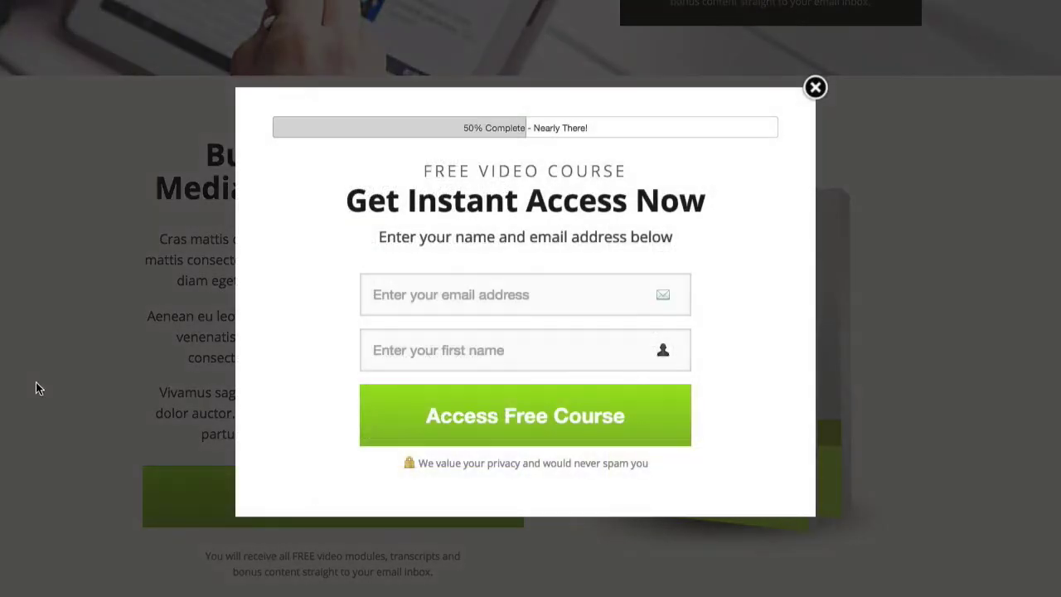
{"action": "left_click", "coordinate": [815, 88]}
{"action": "scroll", "coordinate": [358, 324], "scroll_direction": "up", "scroll_amount": 1}
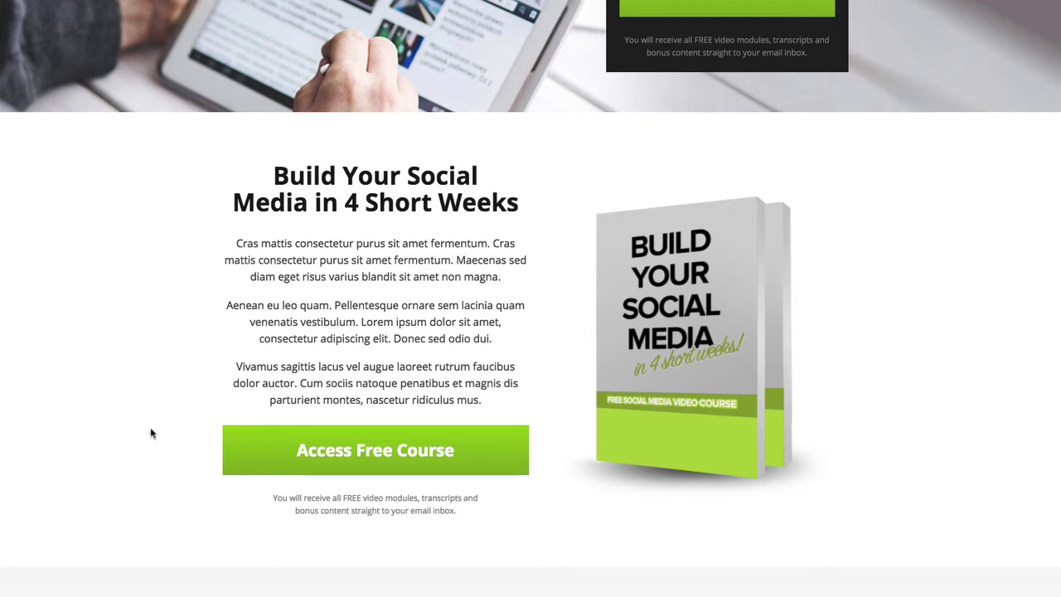
{"action": "scroll", "coordinate": [152, 432], "scroll_direction": "up", "scroll_amount": 3}
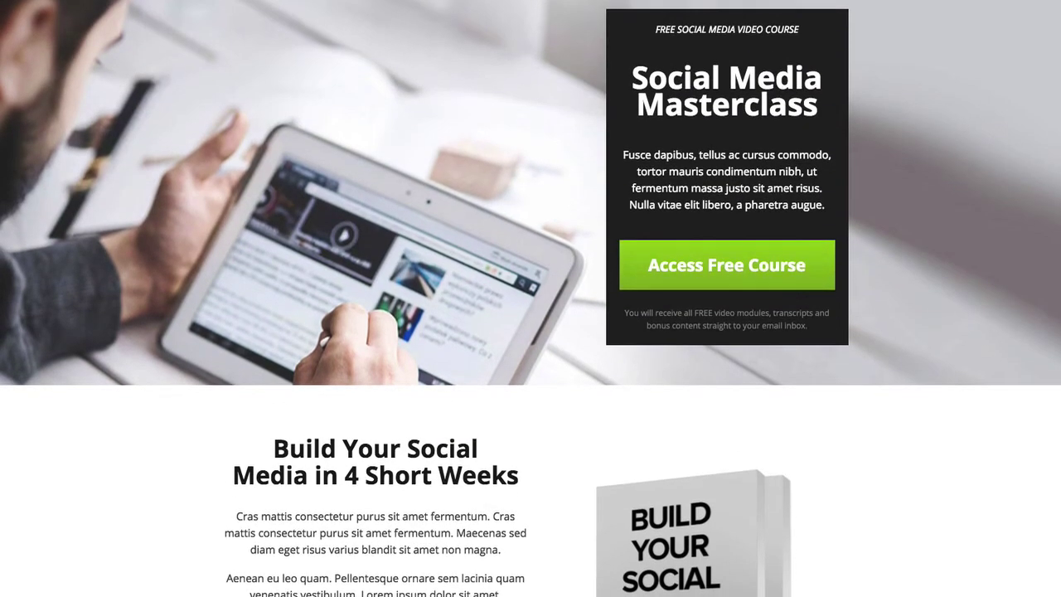
Switch to the page's LiveEditor and open the advanced options of the hero's Social Media Masterclass feature box.
{"action": "left_click", "coordinate": [345, 7]}
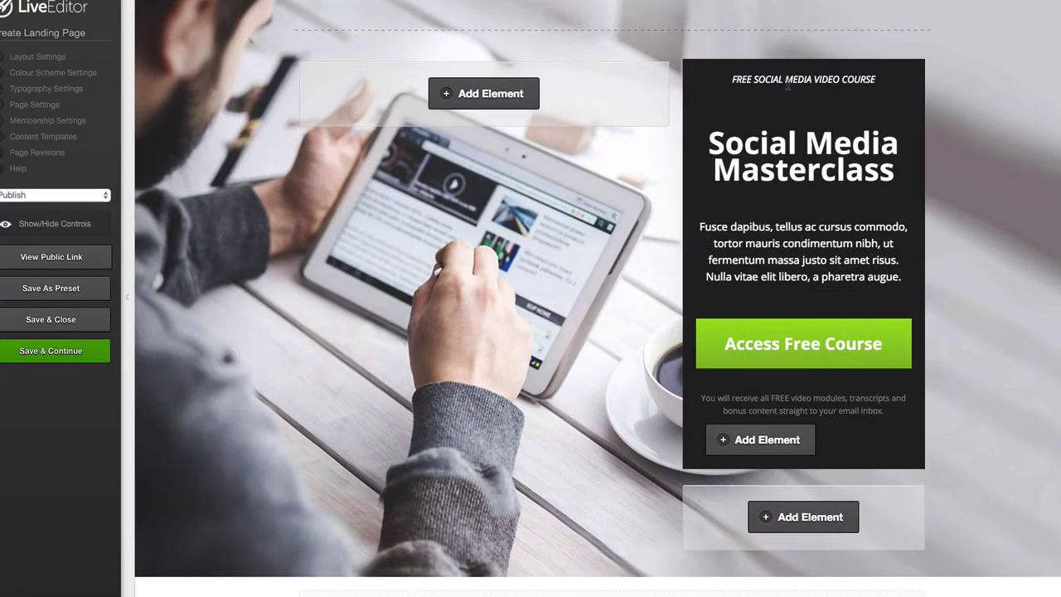
{"action": "mouse_move", "coordinate": [786, 85]}
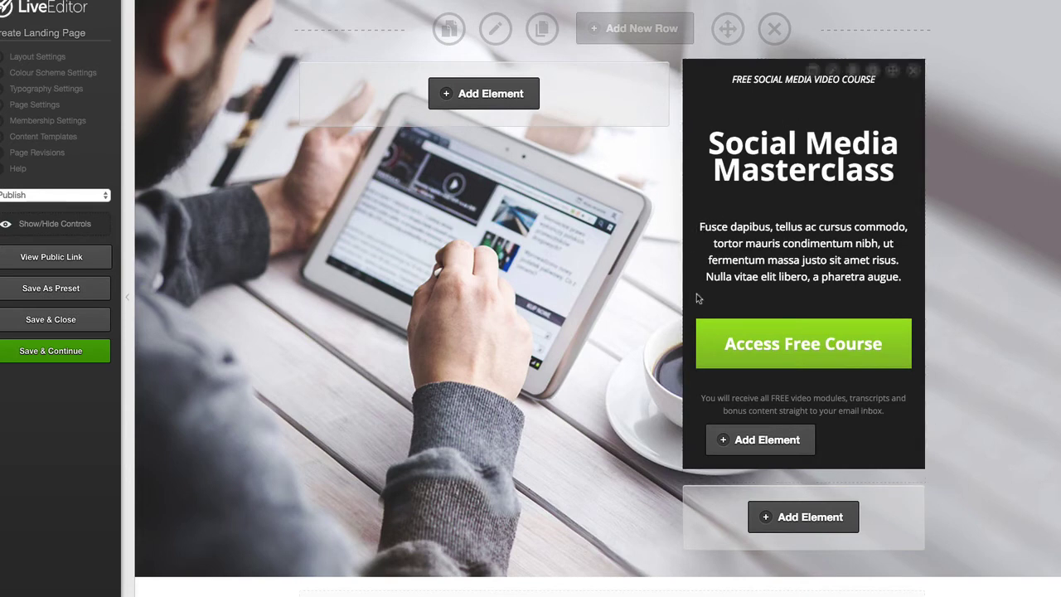
{"action": "left_click", "coordinate": [812, 71]}
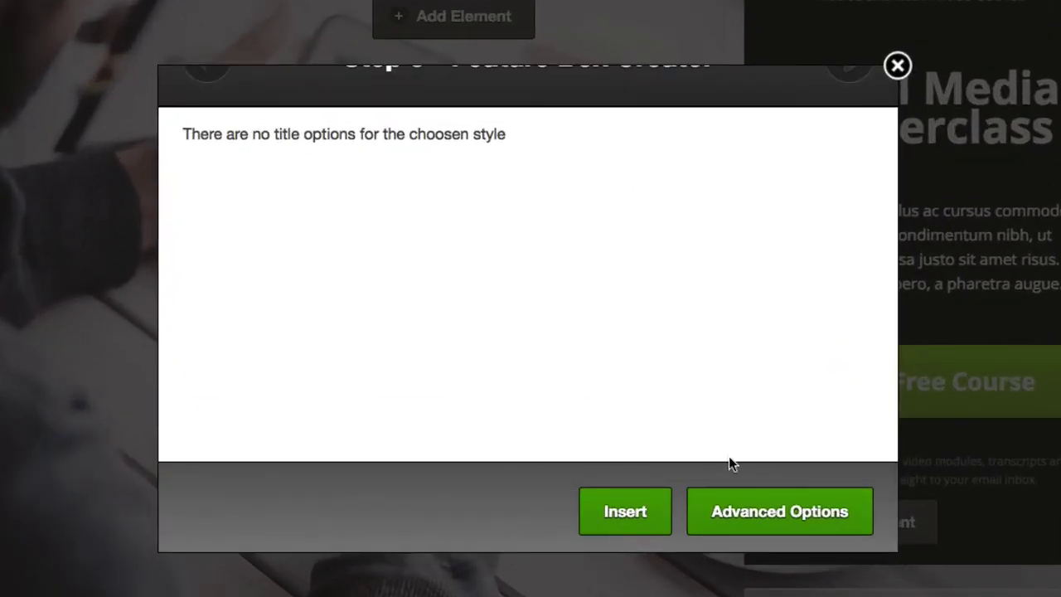
{"action": "left_click", "coordinate": [730, 511]}
{"action": "scroll", "coordinate": [685, 351], "scroll_direction": "down", "scroll_amount": 10}
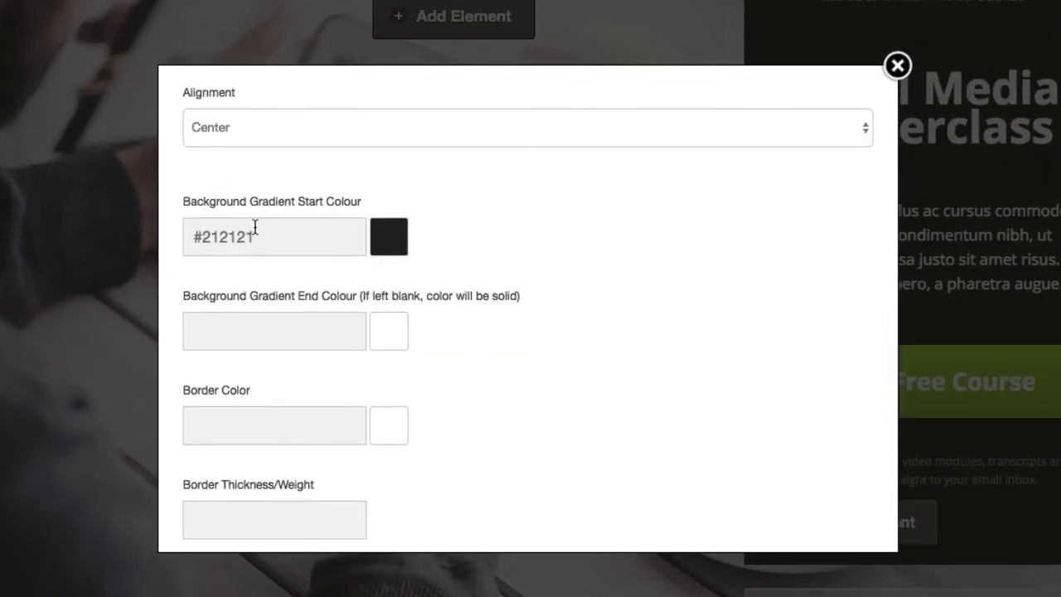
Review the feature box's padding, alignment, background colour and border settings, and close its dialogs without changing anything.
{"action": "scroll", "coordinate": [632, 303], "scroll_direction": "down", "scroll_amount": 5}
{"action": "scroll", "coordinate": [634, 304], "scroll_direction": "down", "scroll_amount": 2}
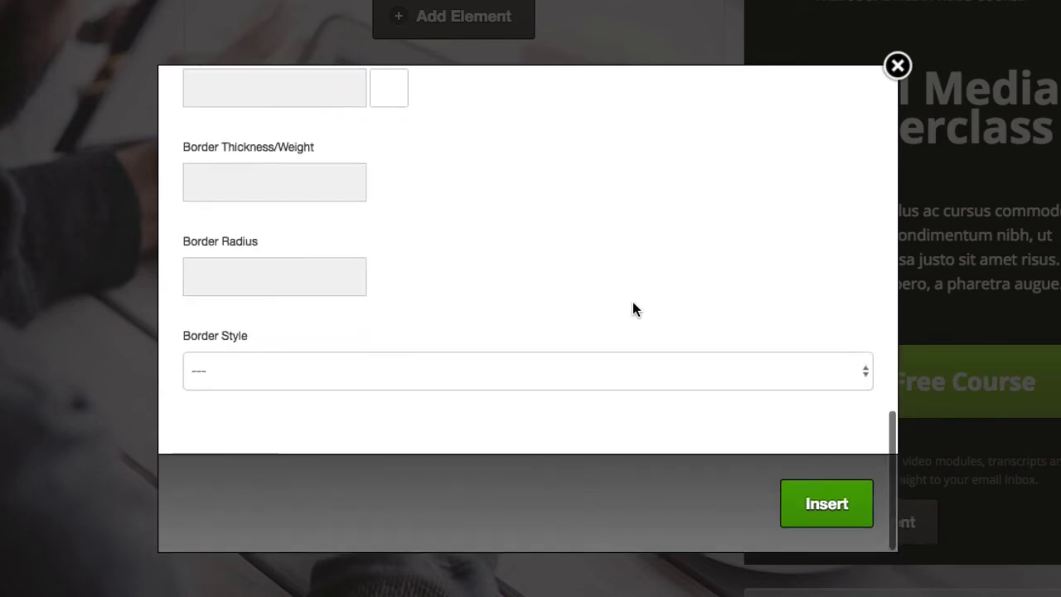
{"action": "scroll", "coordinate": [633, 303], "scroll_direction": "up", "scroll_amount": 3}
{"action": "scroll", "coordinate": [632, 309], "scroll_direction": "up", "scroll_amount": 5}
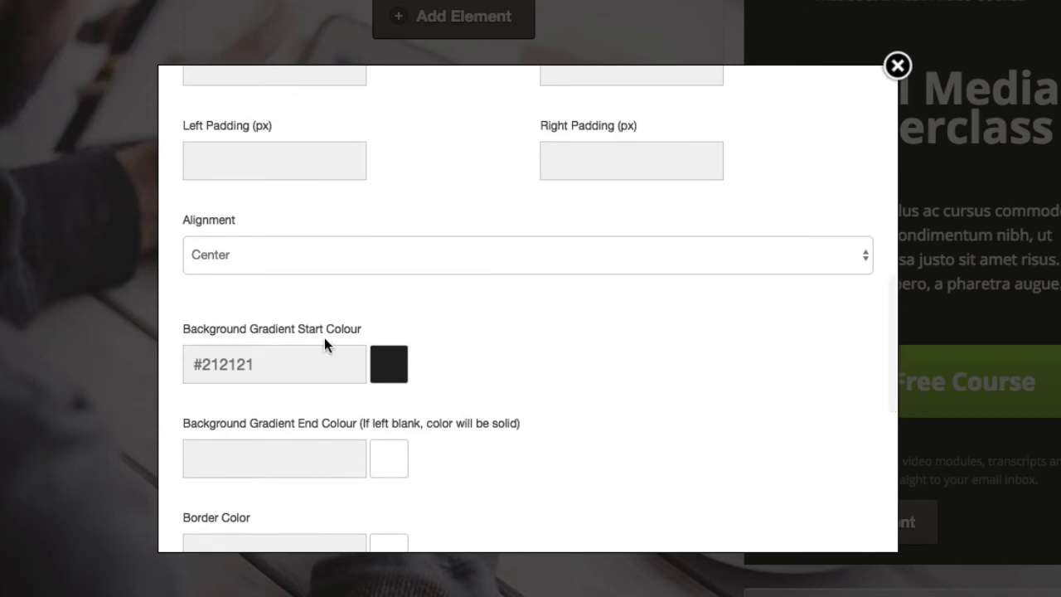
{"action": "scroll", "coordinate": [727, 431], "scroll_direction": "down", "scroll_amount": 2}
{"action": "left_click", "coordinate": [897, 66]}
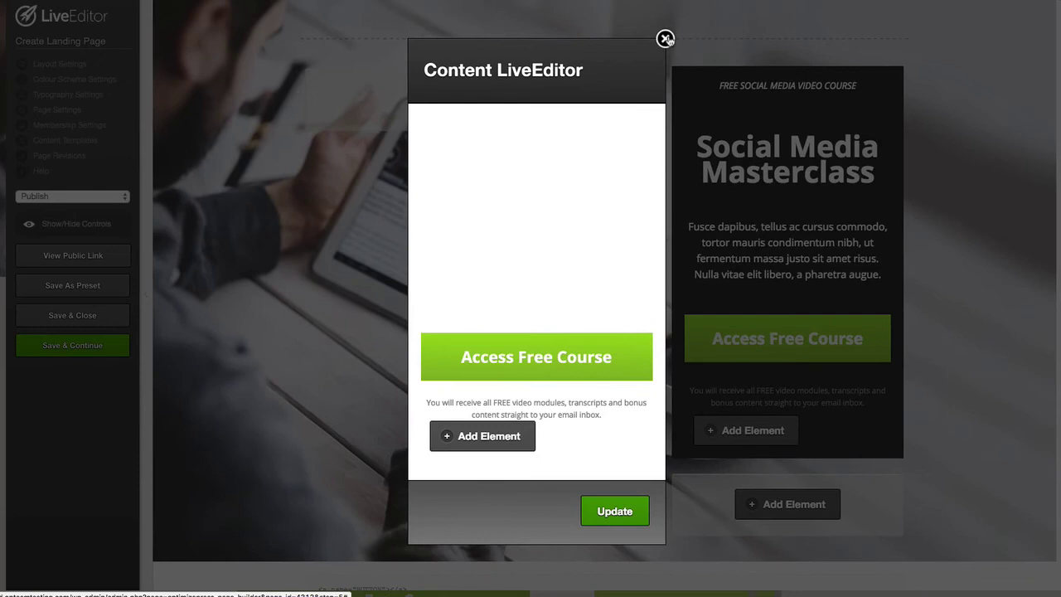
{"action": "left_click", "coordinate": [666, 39]}
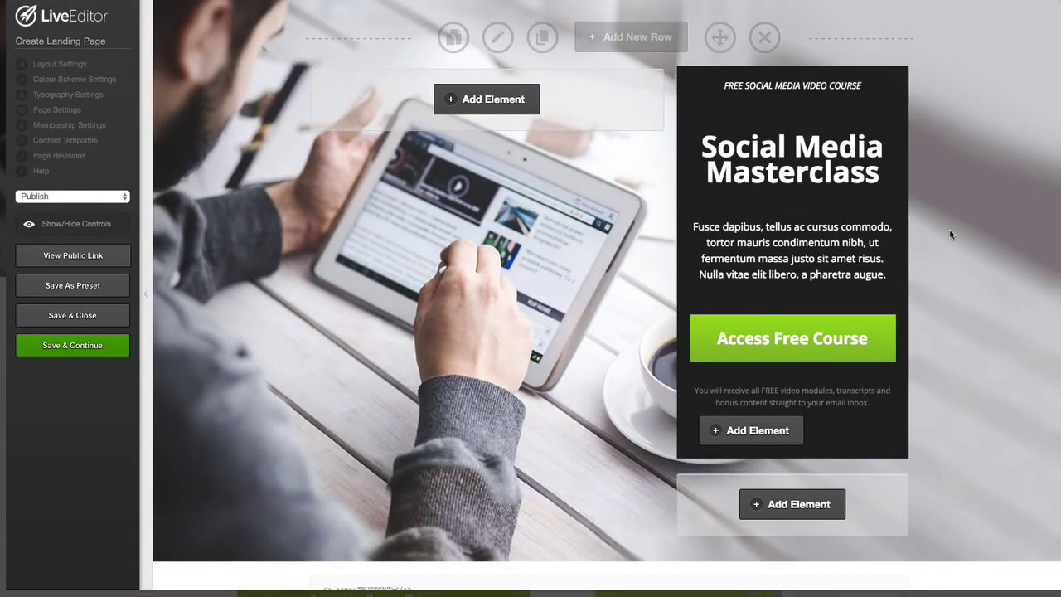
Leave the LiveEditor without saving and review the live landing page from the hero to the modules section.
{"action": "scroll", "coordinate": [950, 235], "scroll_direction": "down", "scroll_amount": 4}
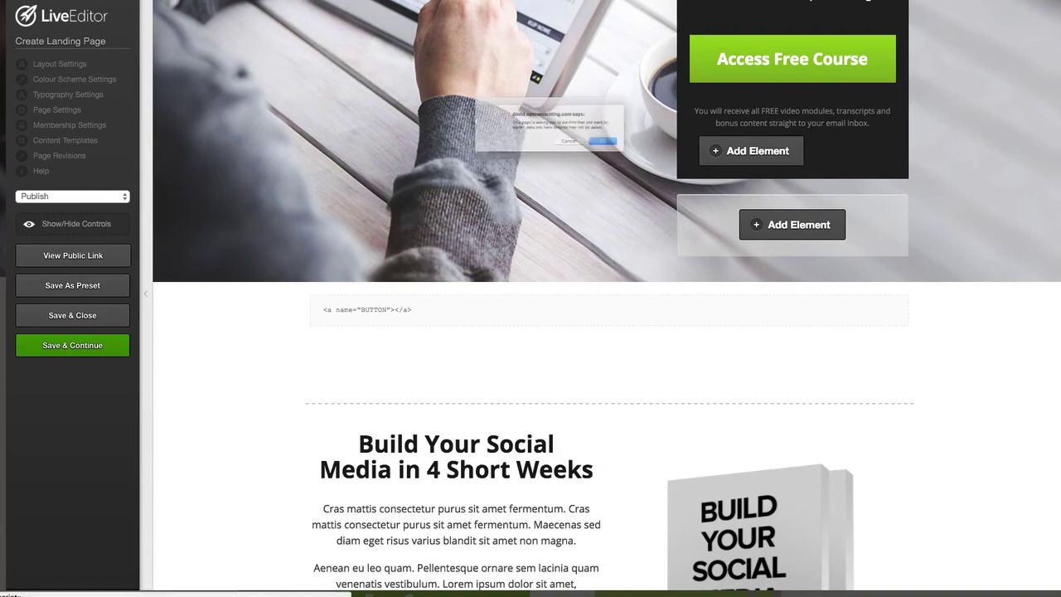
{"action": "left_click", "coordinate": [637, 153]}
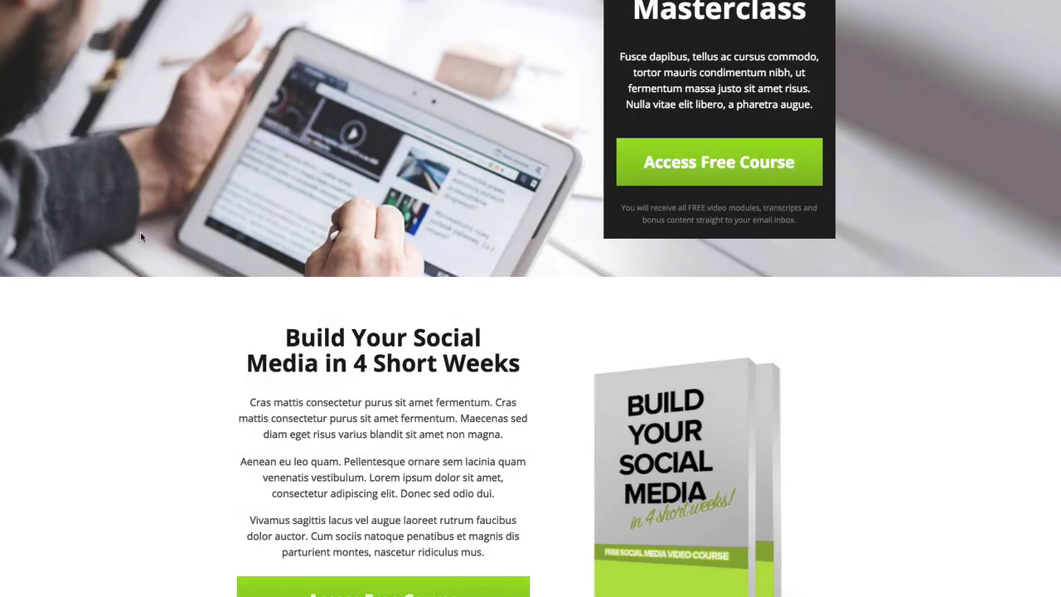
{"action": "scroll", "coordinate": [140, 231], "scroll_direction": "up", "scroll_amount": 2}
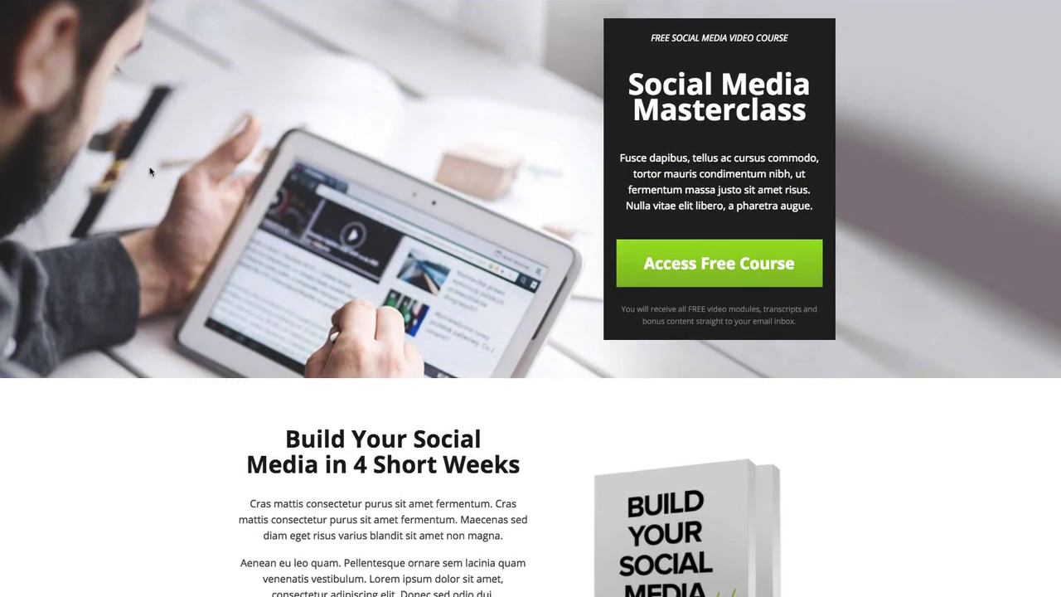
{"action": "scroll", "coordinate": [150, 172], "scroll_direction": "down", "scroll_amount": 4}
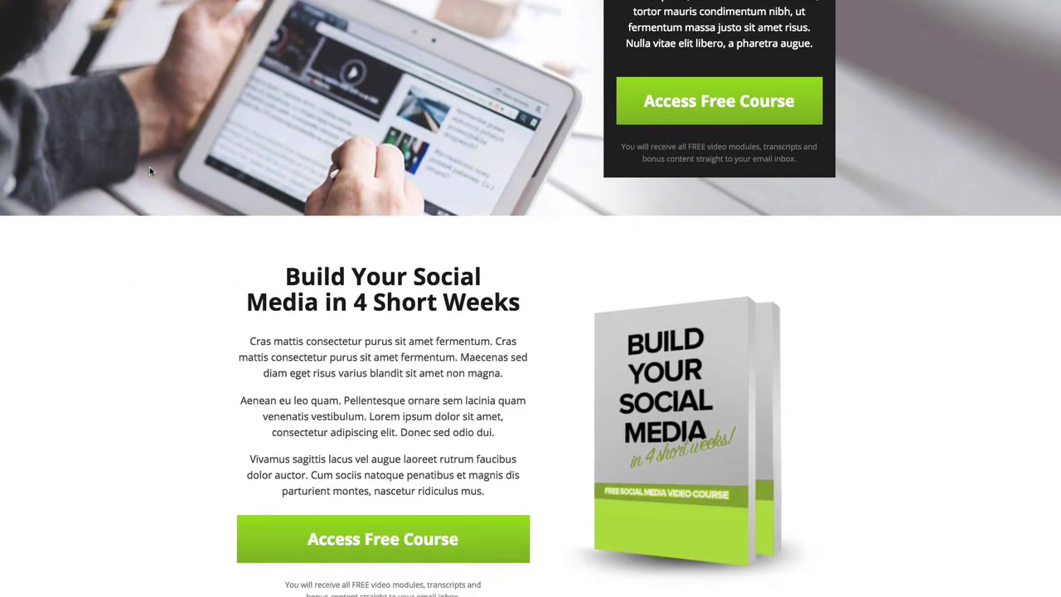
{"action": "scroll", "coordinate": [150, 172], "scroll_direction": "down", "scroll_amount": 10}
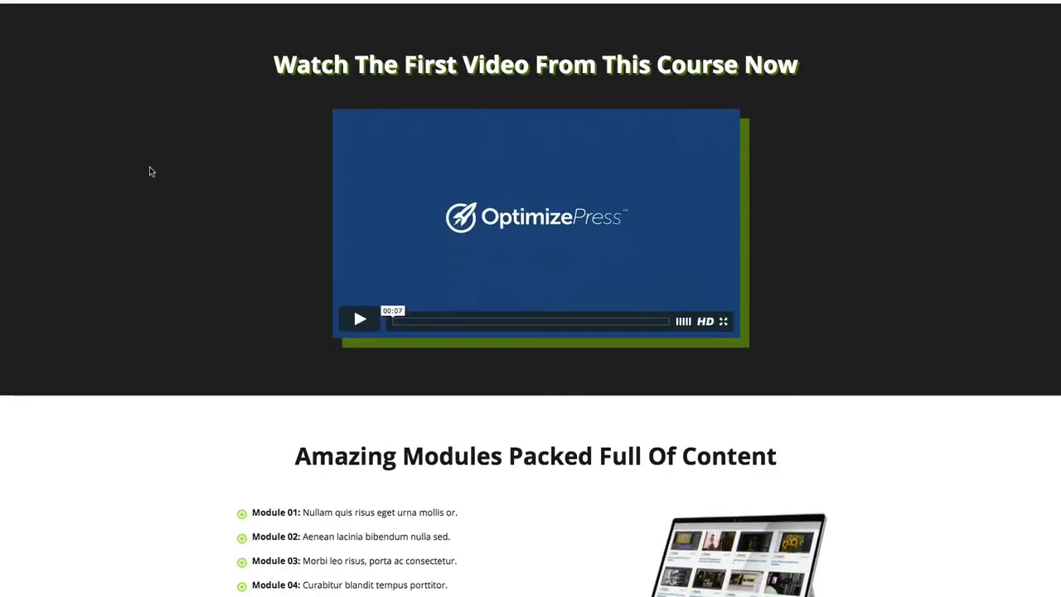
{"action": "scroll", "coordinate": [150, 171], "scroll_direction": "up", "scroll_amount": 8}
{"action": "scroll", "coordinate": [150, 171], "scroll_direction": "up", "scroll_amount": 7}
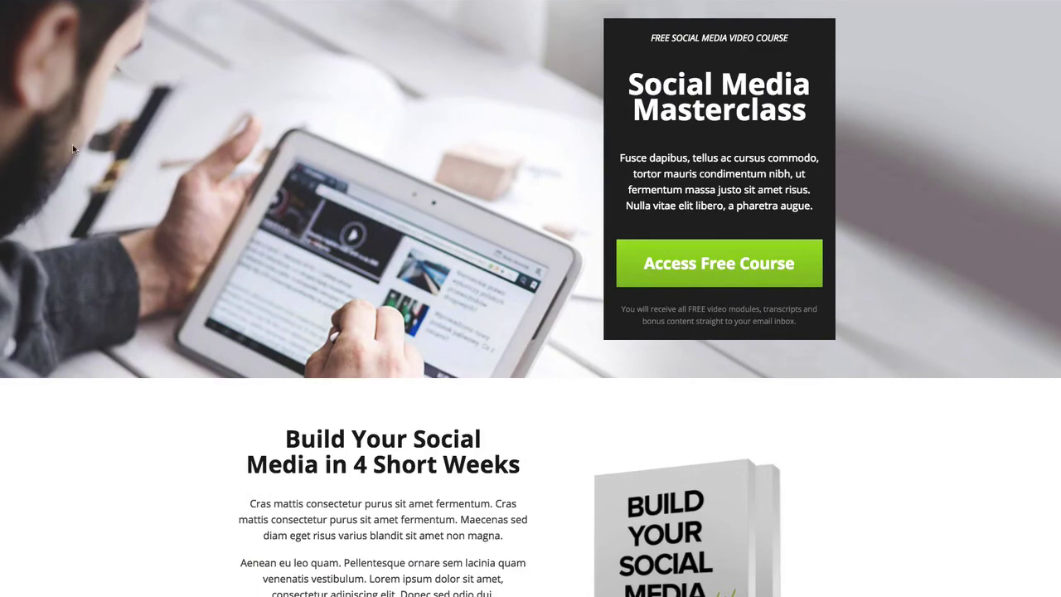